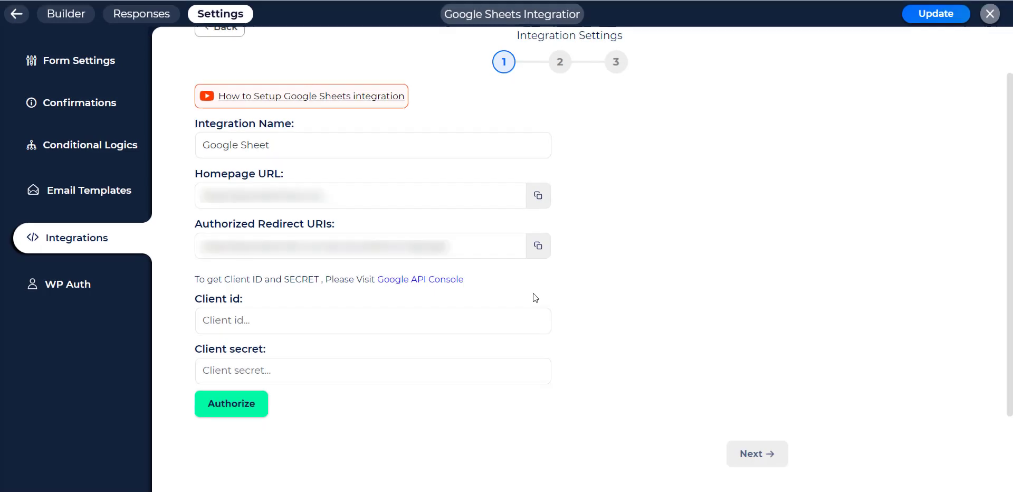
# Step: Open the linked Google API Console credentials page in a new browser tab and switch to it
pyautogui.rightClick(426, 282)
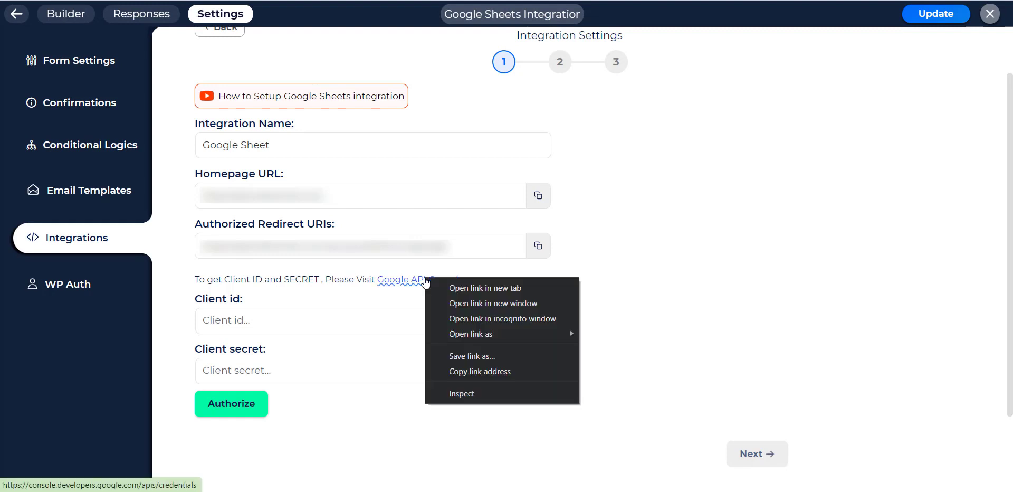
pyautogui.click(468, 288)
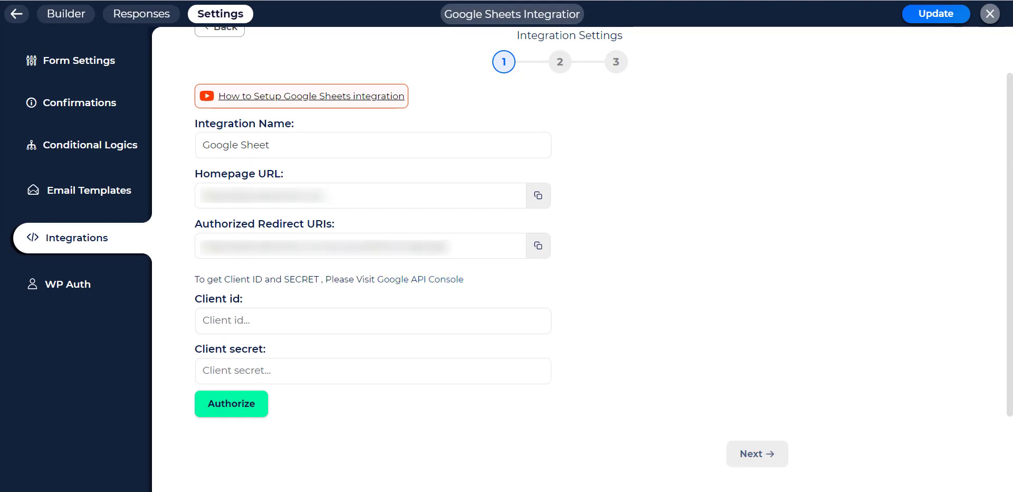
pyautogui.hotkey('ctrl', 'Tab')
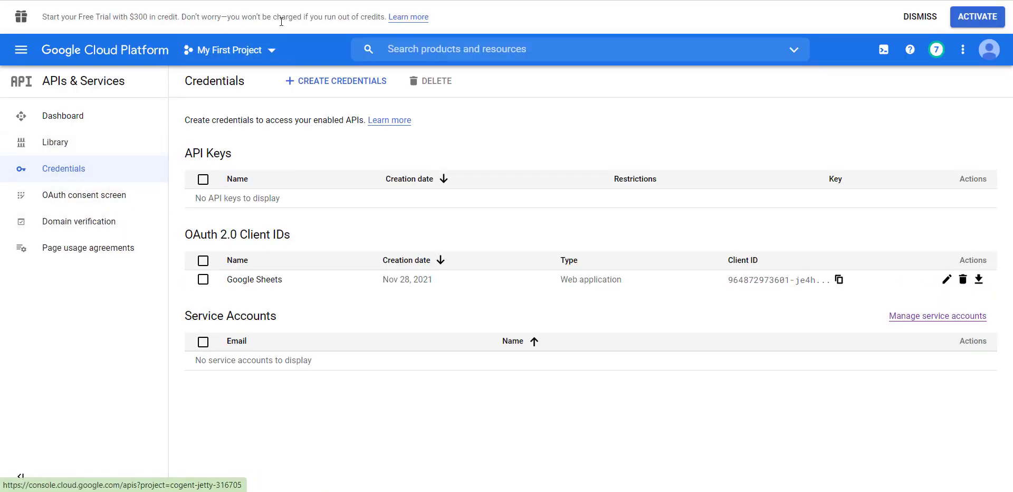
pyautogui.click(251, 54)
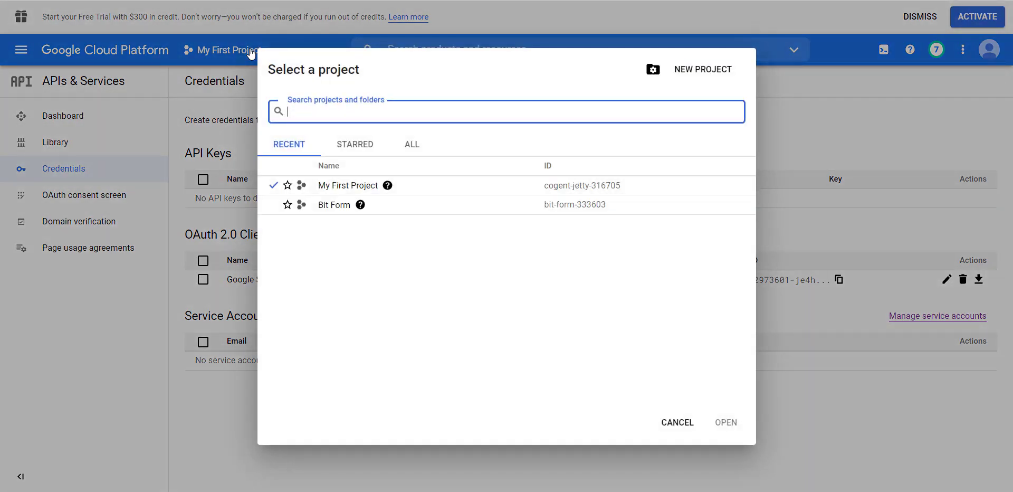
pyautogui.click(682, 72)
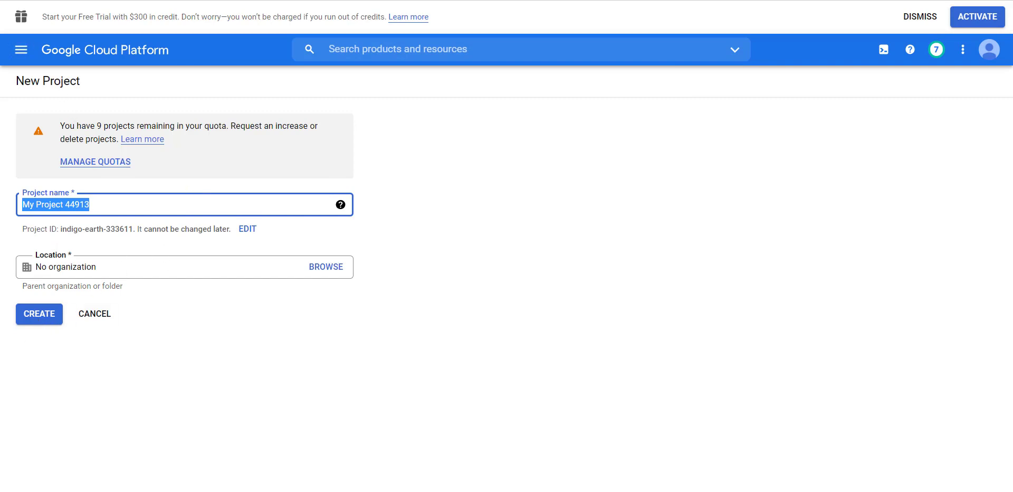
pyautogui.hotkey('alt', 'Left')
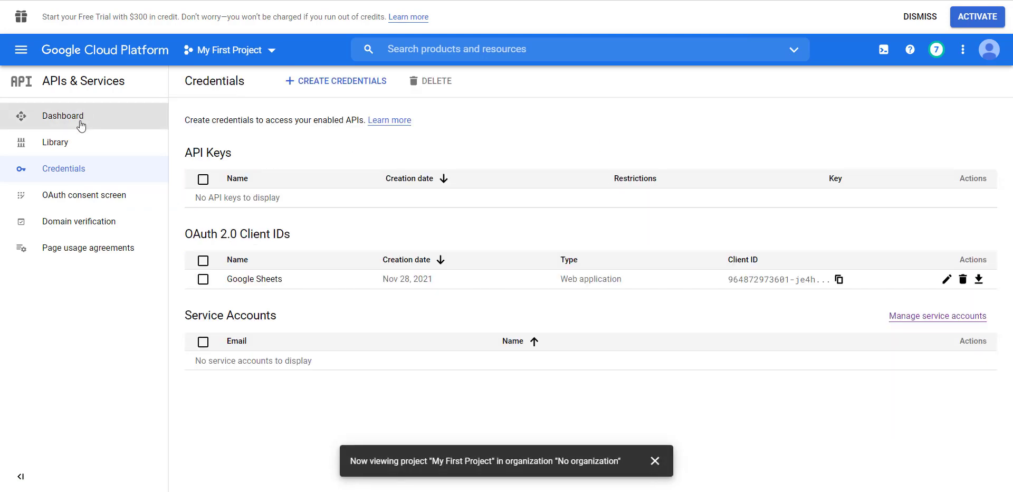
# Step: From the APIs & Services dashboard, find the Google Sheets API in the API Library and enable it for My First Project
pyautogui.click(81, 125)
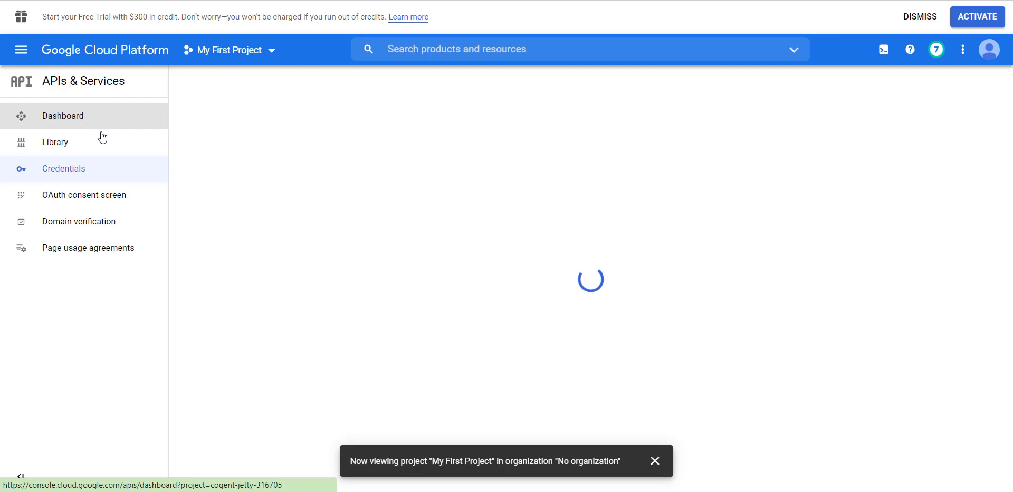
pyautogui.click(656, 458)
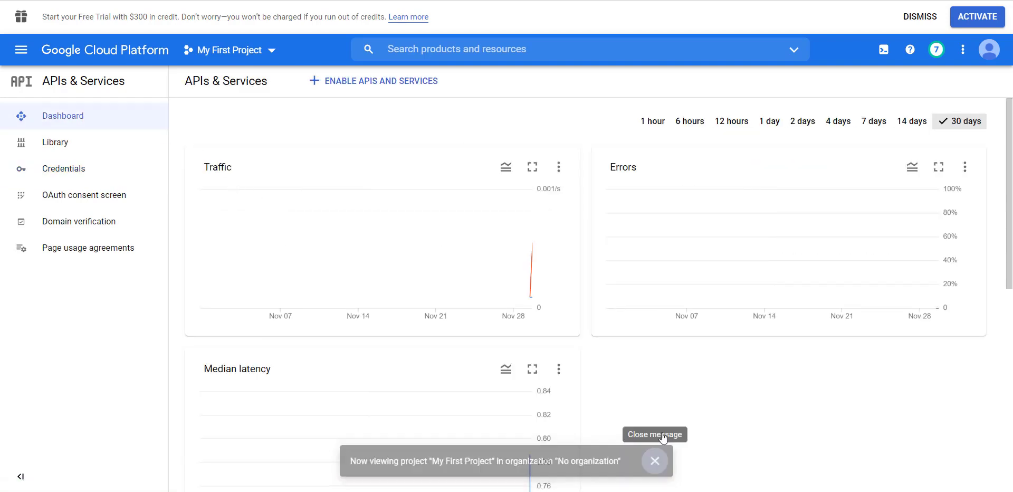
pyautogui.click(411, 85)
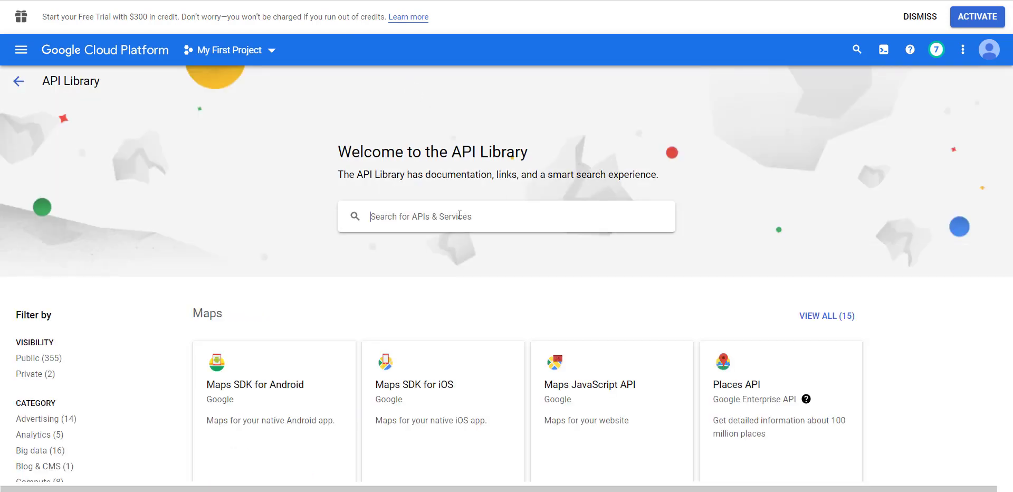
pyautogui.write('Google Sheets QPI')
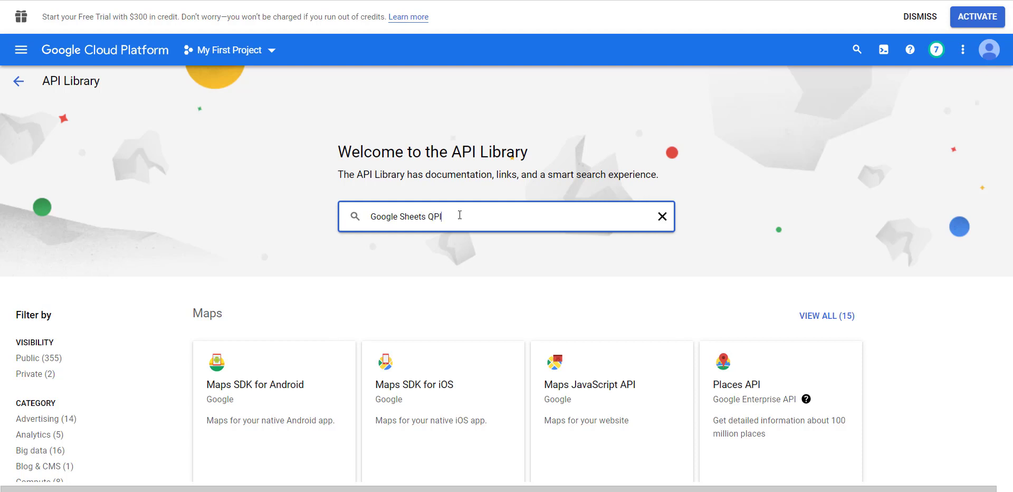
pyautogui.press('Return')
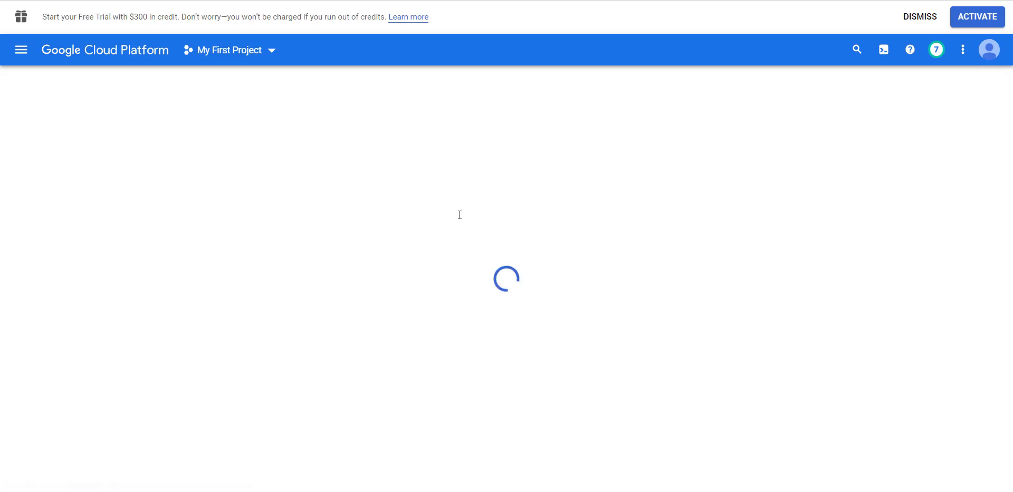
pyautogui.click(319, 291)
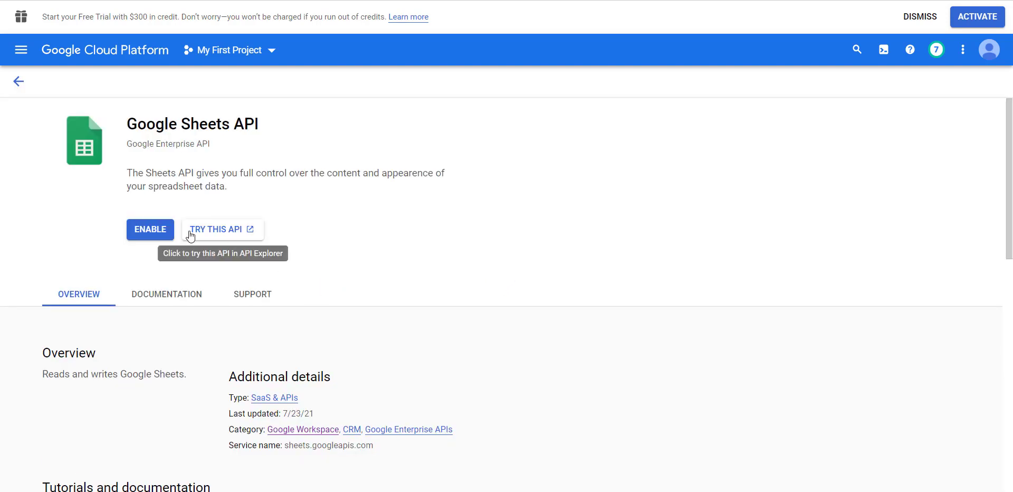
pyautogui.click(152, 229)
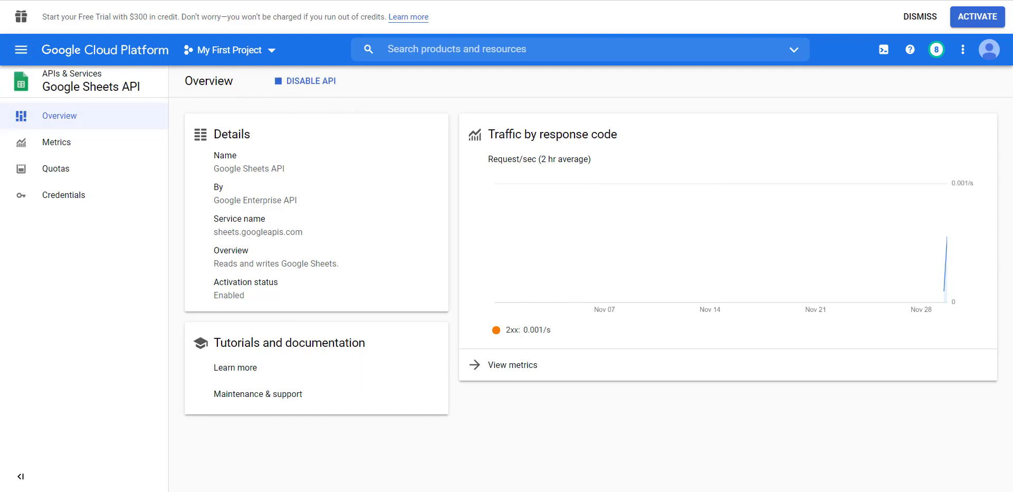
# Step: Return to the API Library search, look up "Google Drive Api" and enable the Google Drive API
pyautogui.press('F5')
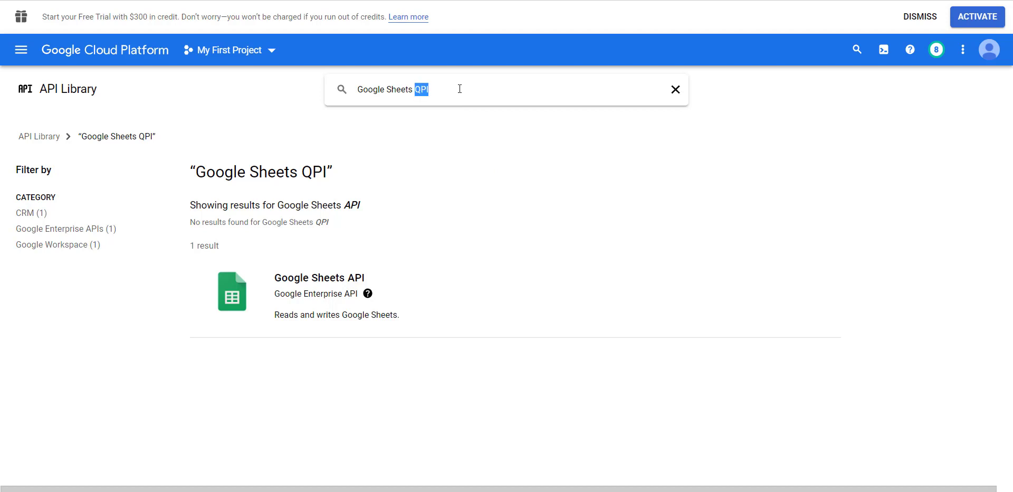
pyautogui.tripleClick(460, 89)
pyautogui.press('BackSpace')
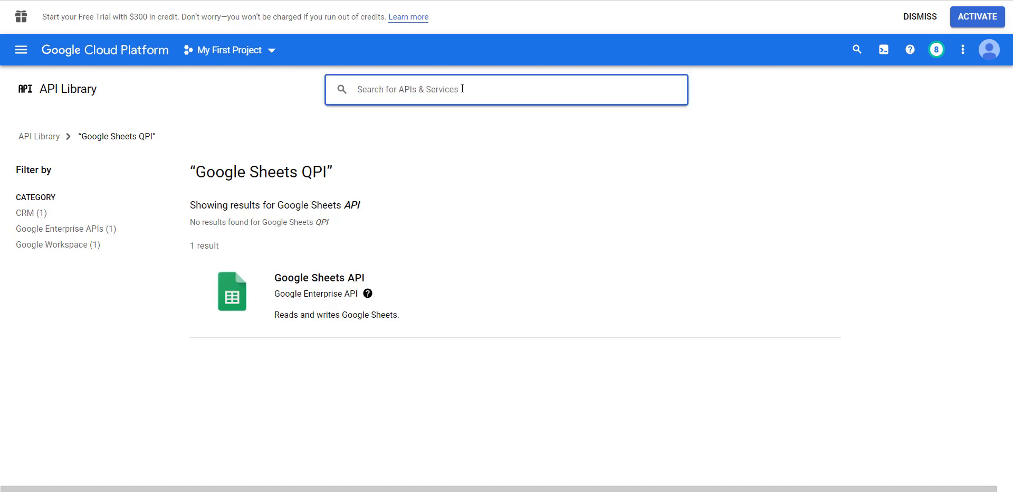
pyautogui.write('Google Drive Api')
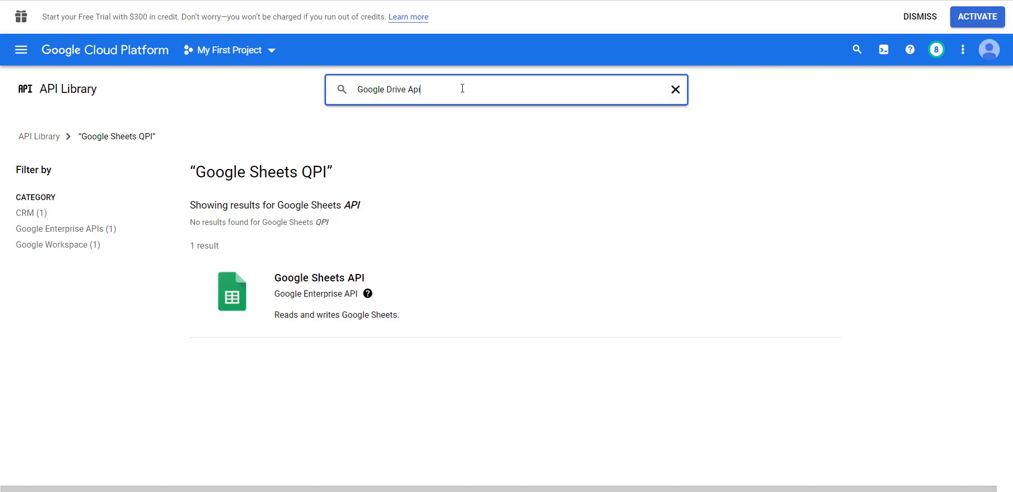
pyautogui.press('Return')
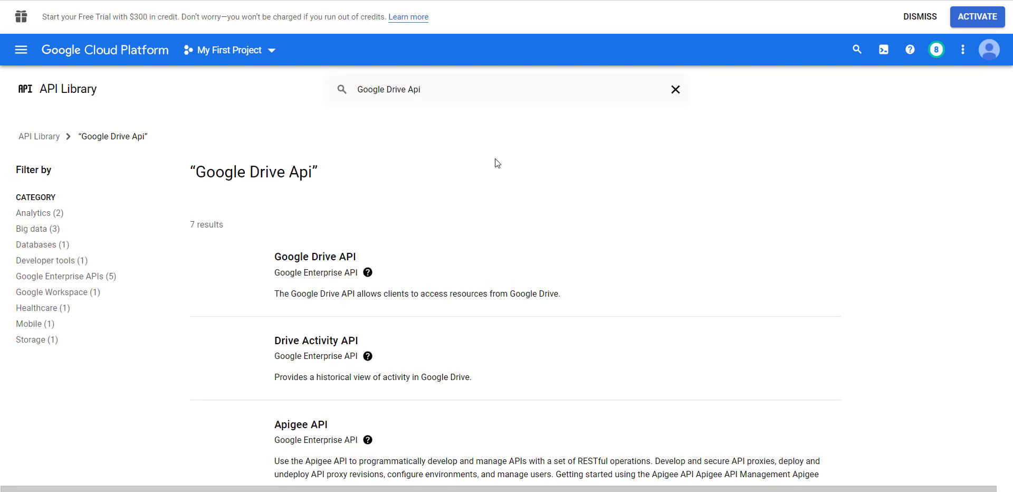
pyautogui.click(306, 268)
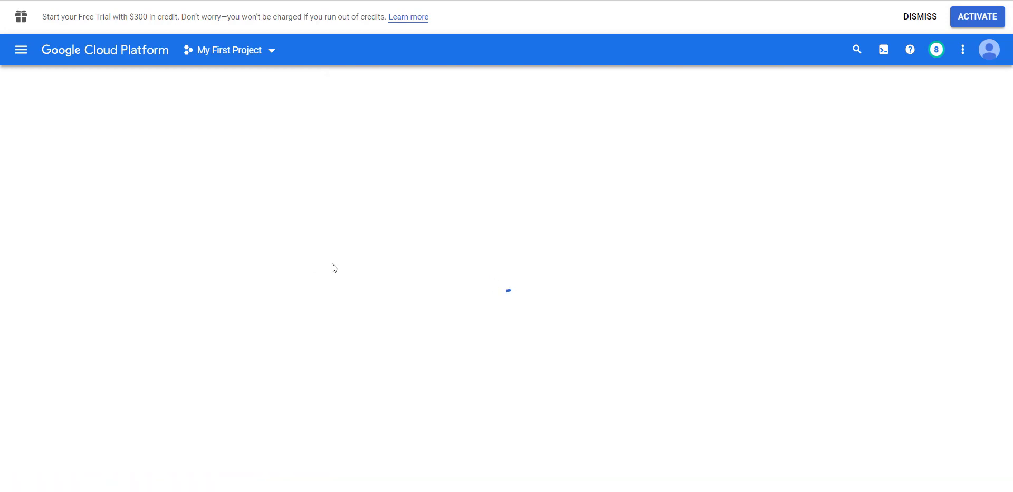
pyautogui.click(154, 221)
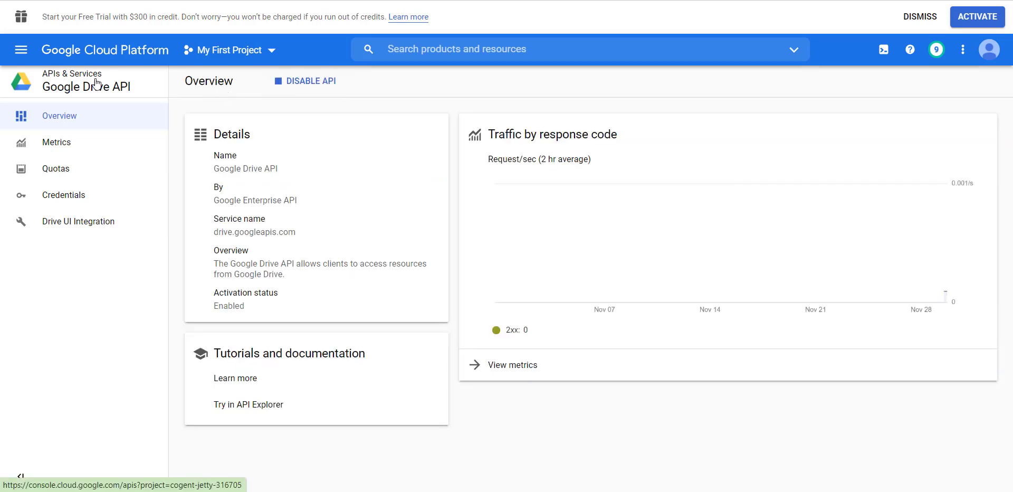
# Step: Open the Bit Form app registration for editing from the project's OAuth consent screen
pyautogui.click(22, 49)
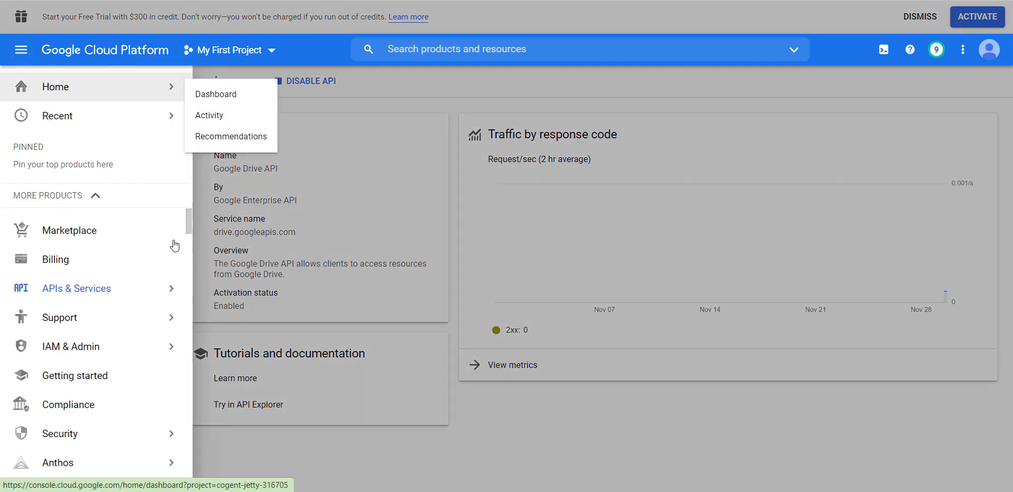
pyautogui.moveTo(151, 295)
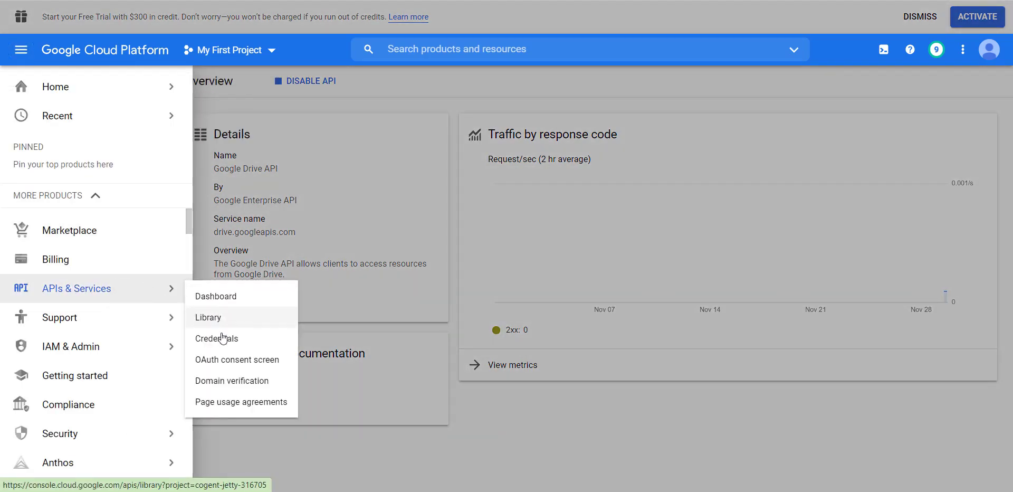
pyautogui.click(224, 359)
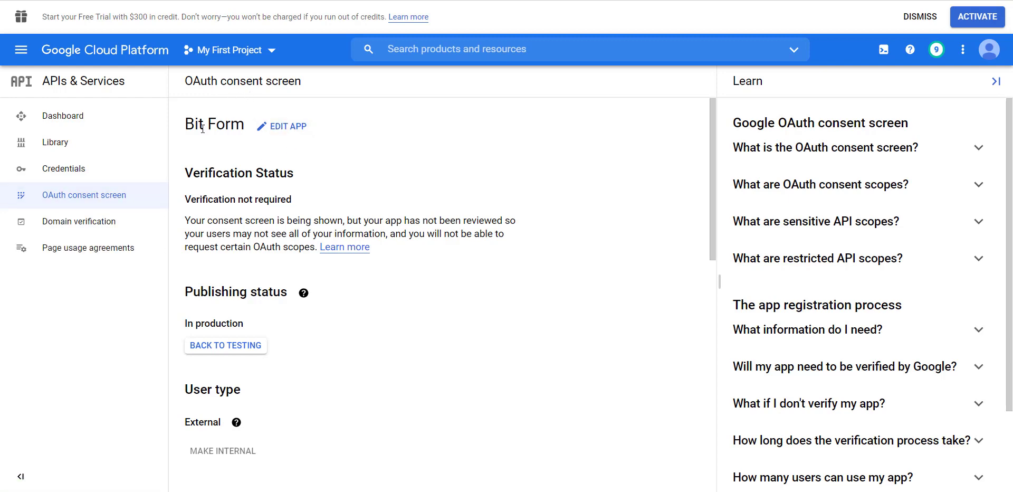
pyautogui.click(289, 128)
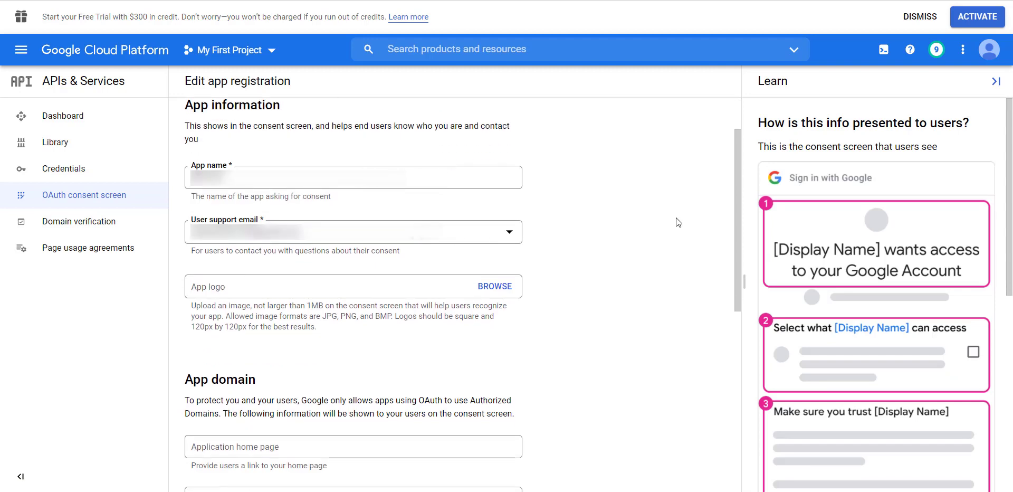
# Step: Check the authorized domain and developer contact details of the app registration, then save and continue to Scopes
pyautogui.scroll(-7, 636, 206)
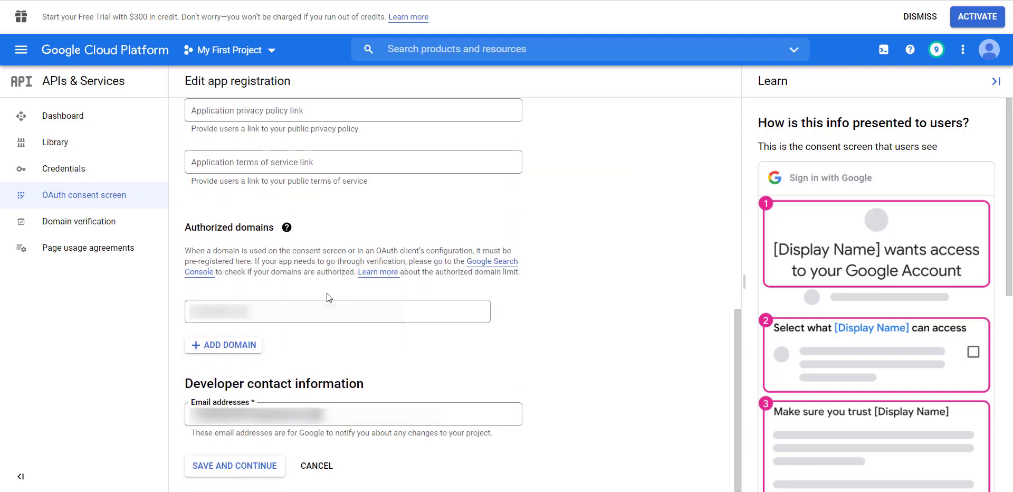
pyautogui.moveTo(320, 317)
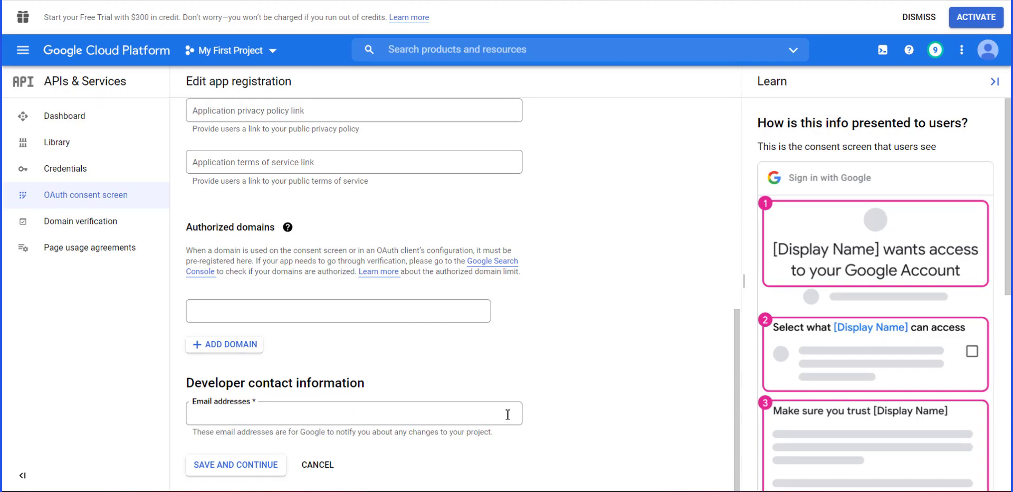
pyautogui.click(261, 468)
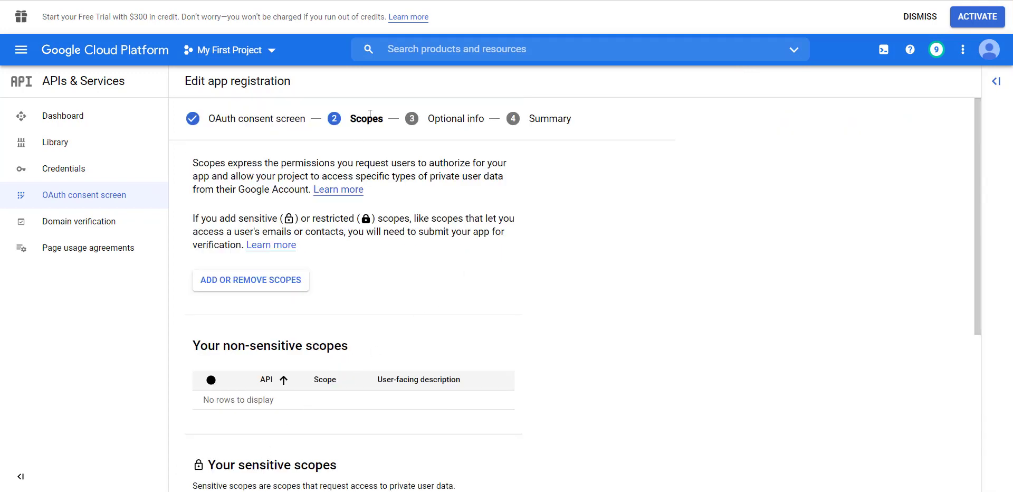
# Step: Start adding scopes to the app registration and filter the scope list by Google Drive API
pyautogui.click(249, 289)
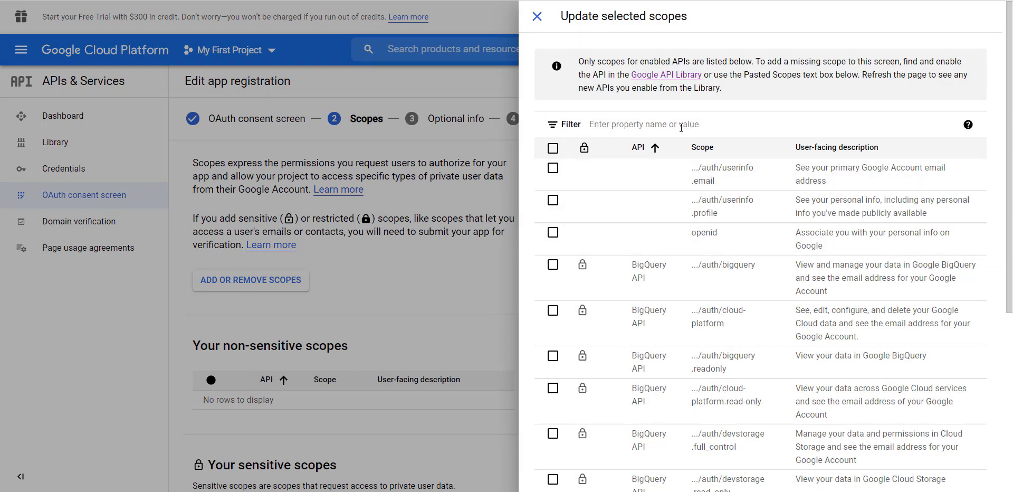
pyautogui.click(680, 126)
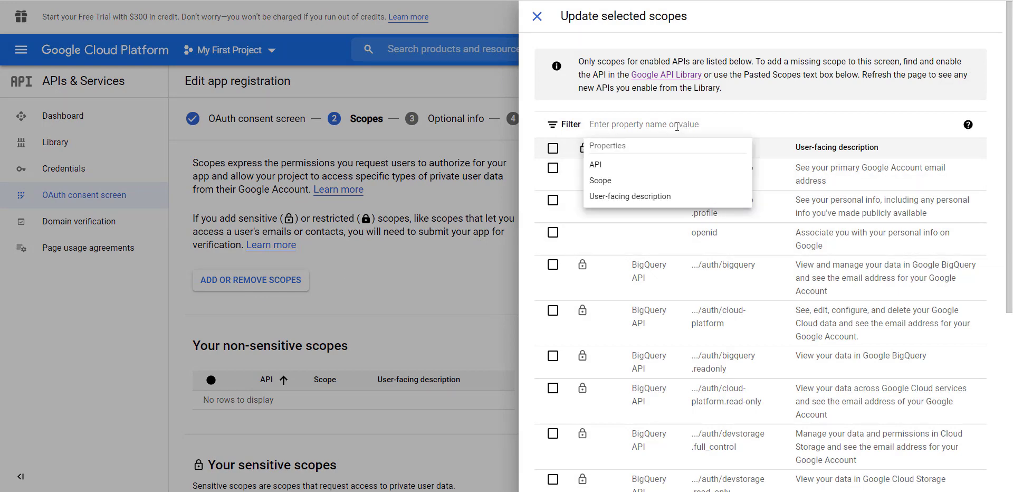
pyautogui.write('Goog')
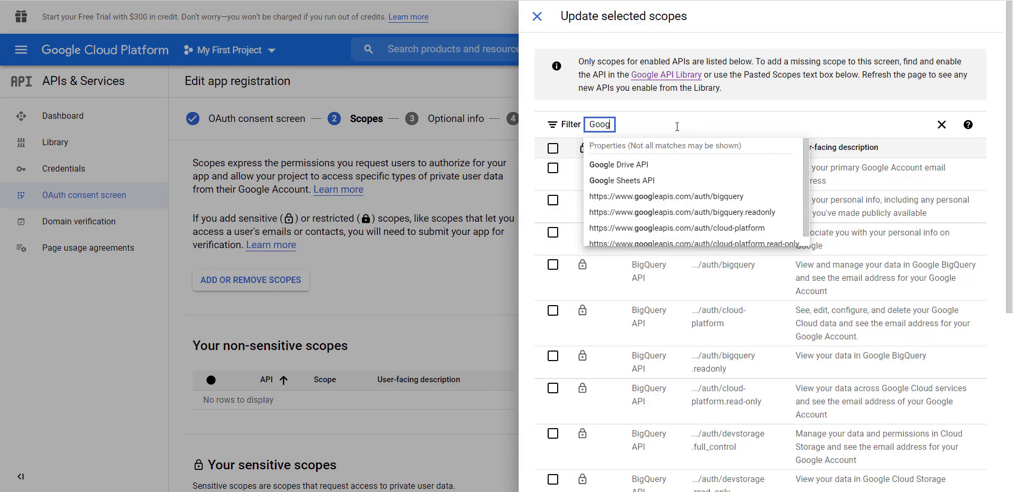
pyautogui.write('le')
pyautogui.press('Down')
pyautogui.press('Down')
pyautogui.press('Up')
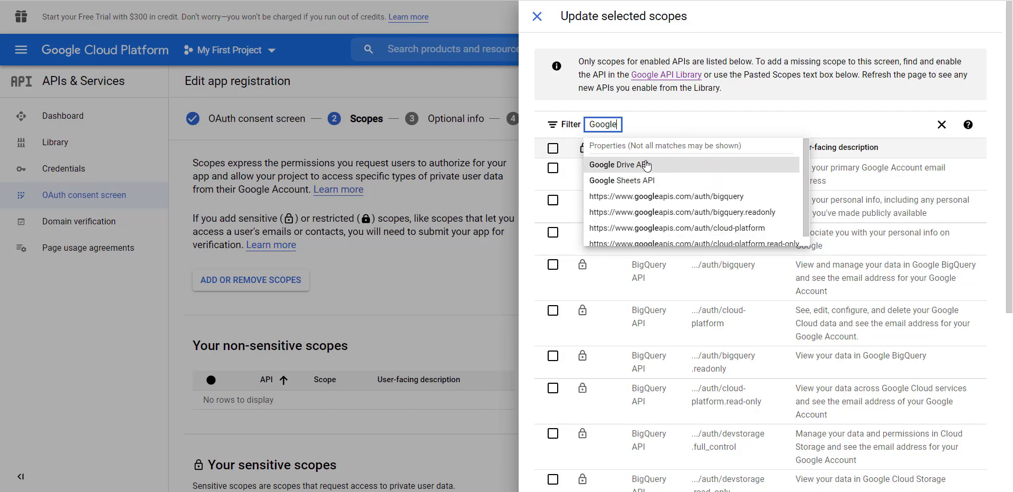
pyautogui.press('Return')
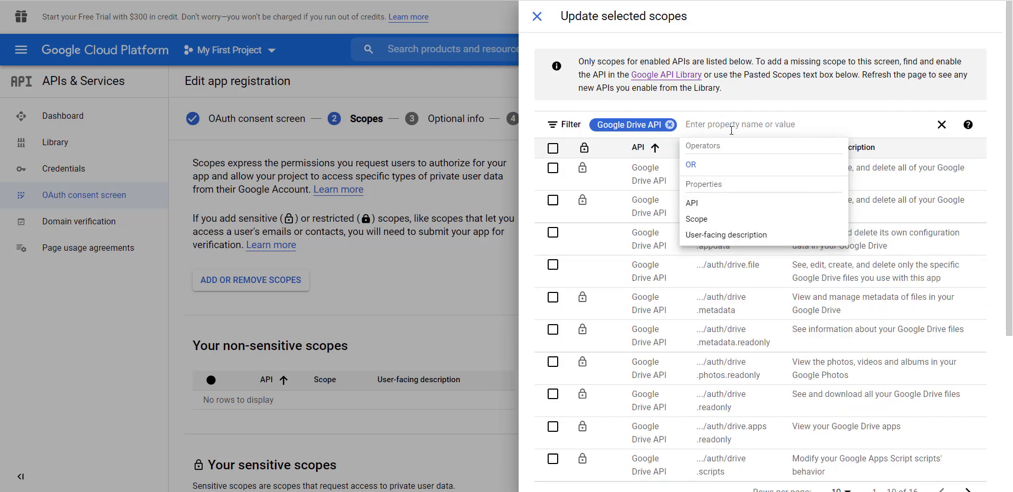
# Step: Add Google Sheets API as a second filter on the scope list and update the selected scopes
pyautogui.write('Google')
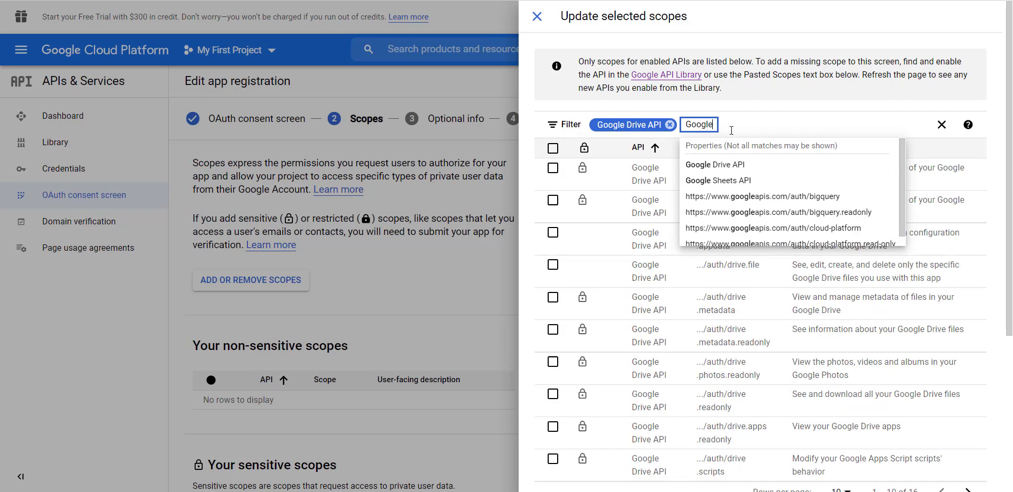
pyautogui.click(751, 181)
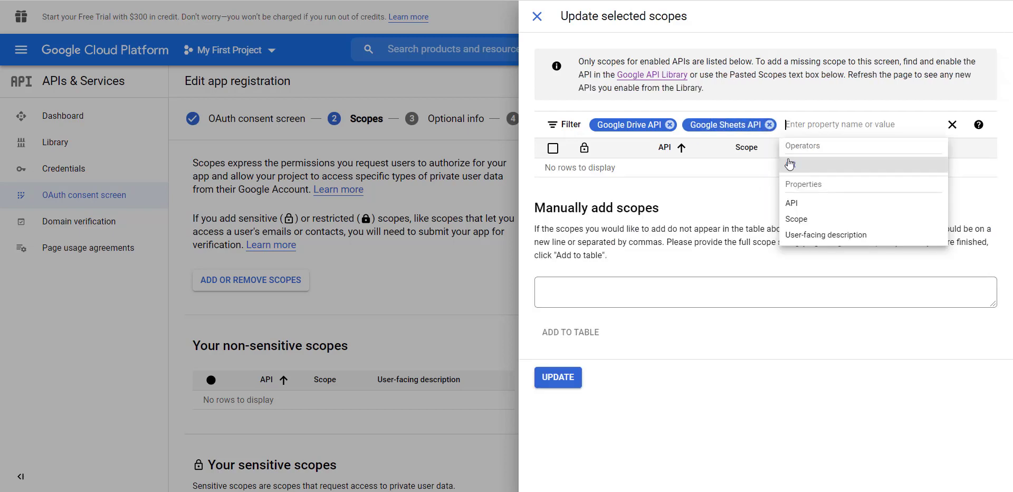
pyautogui.click(554, 382)
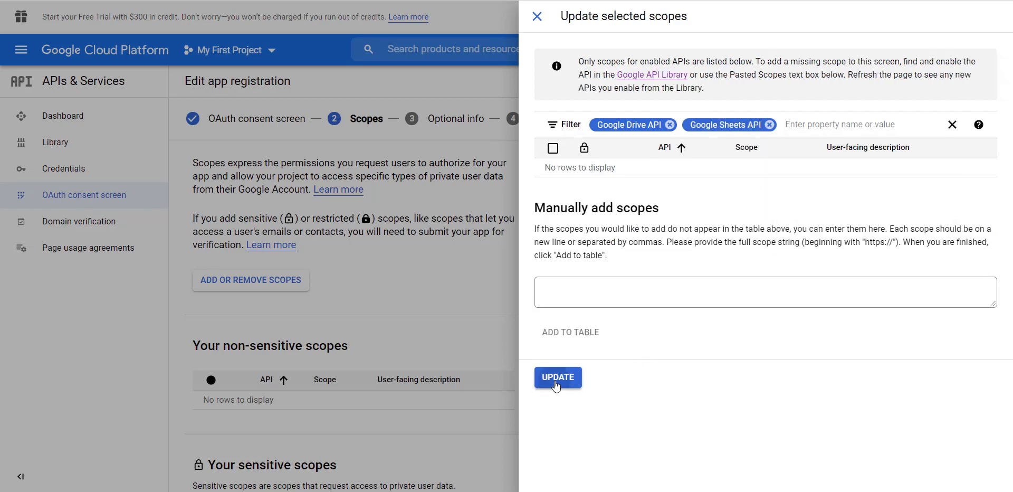
pyautogui.scroll(-4, 585, 309)
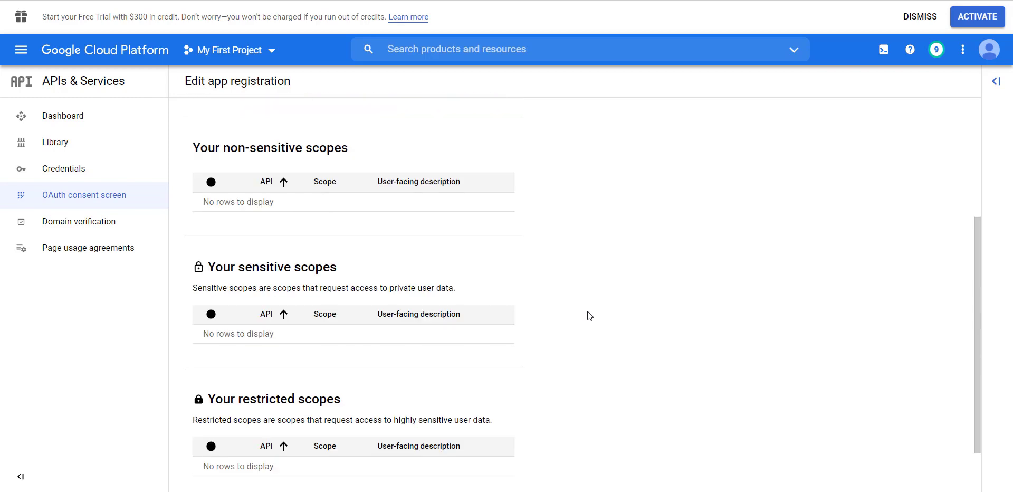
# Step: Save the Scopes and Optional info stages without adding anything and return to the OAuth consent screen dashboard
pyautogui.scroll(4, 587, 312)
pyautogui.scroll(-5, 587, 311)
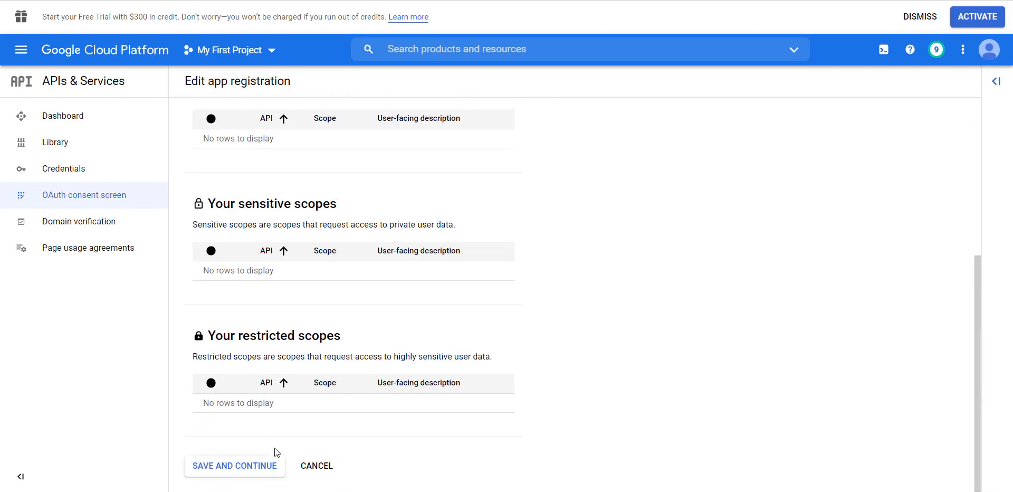
pyautogui.click(237, 477)
pyautogui.scroll(-3, 607, 247)
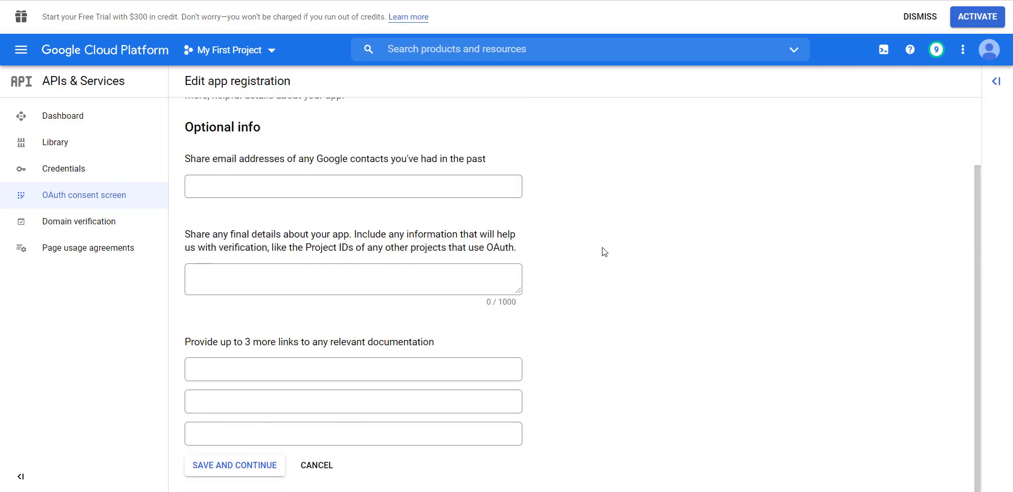
pyautogui.click(236, 467)
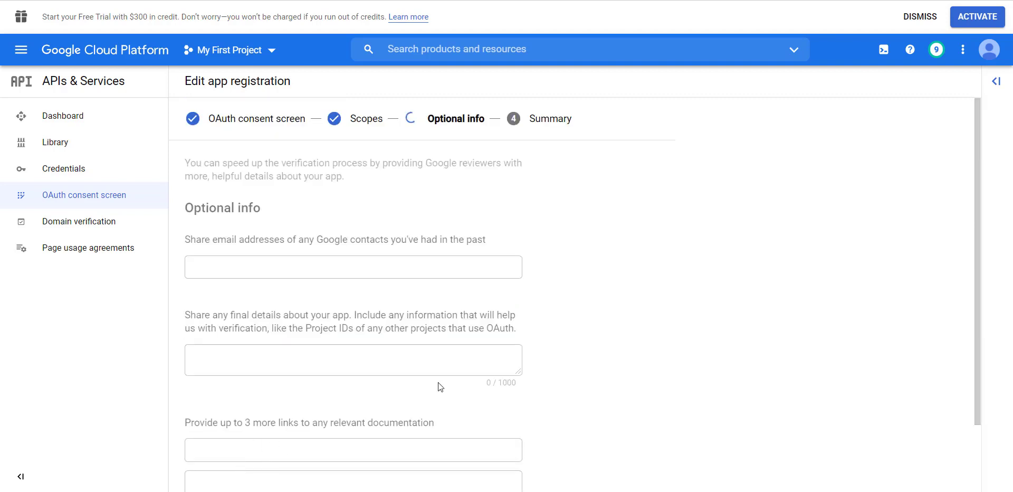
pyautogui.scroll(-10, 339, 303)
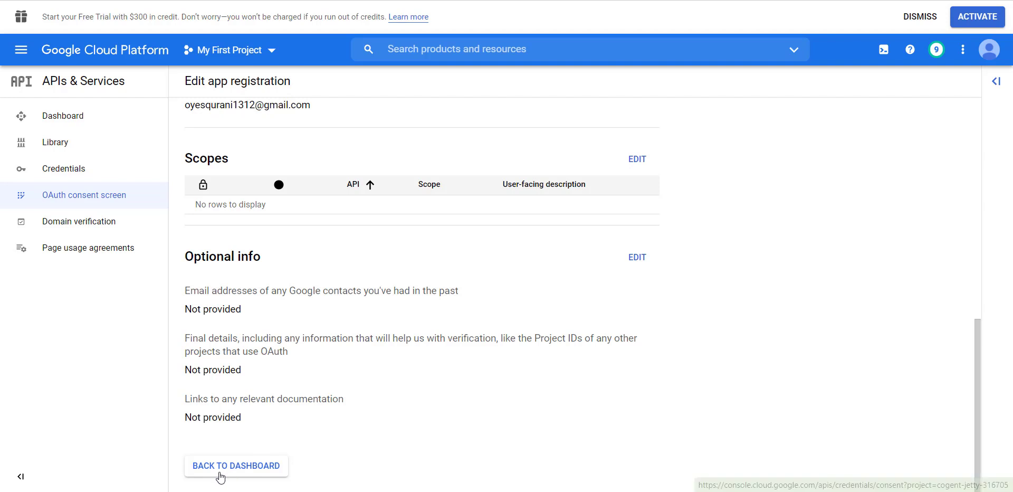
pyautogui.click(222, 466)
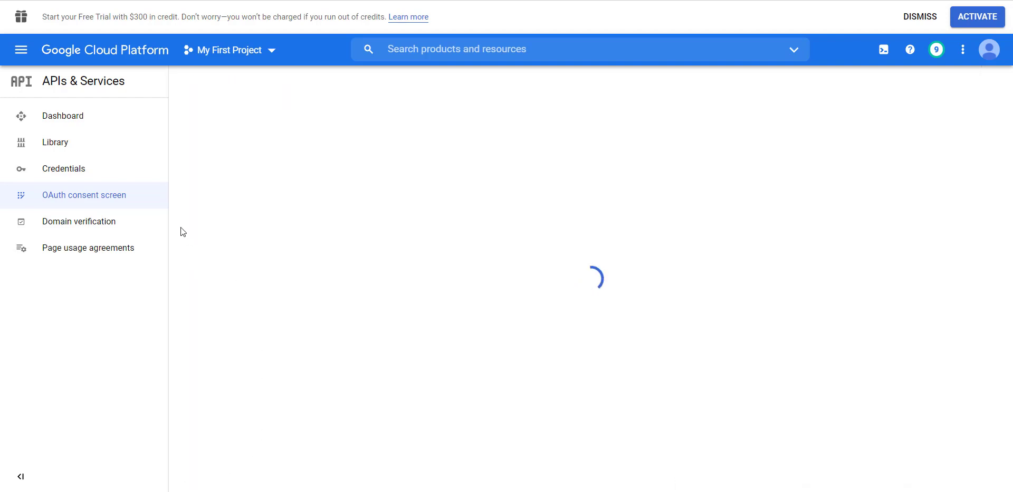
# Step: Start creating an OAuth client ID from the project's credentials, with Web application as the application type
pyautogui.click(79, 173)
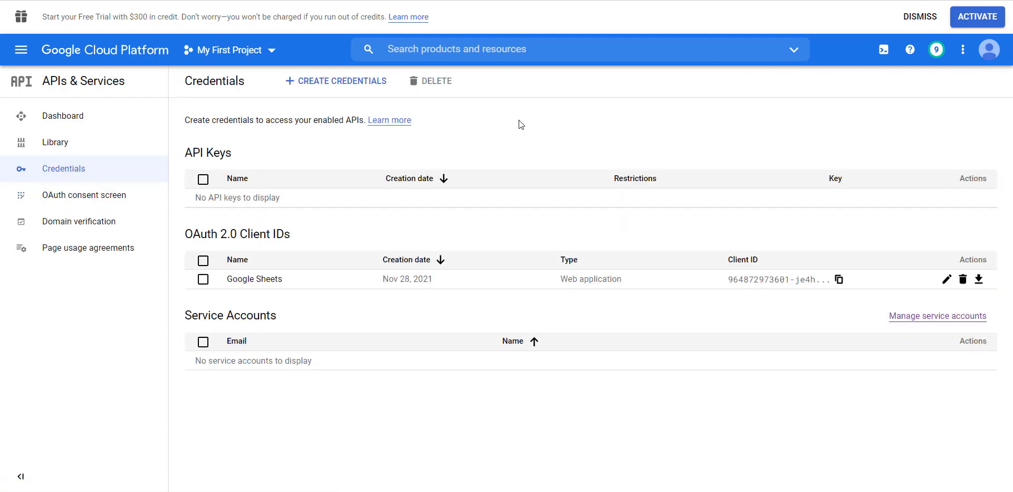
pyautogui.click(339, 81)
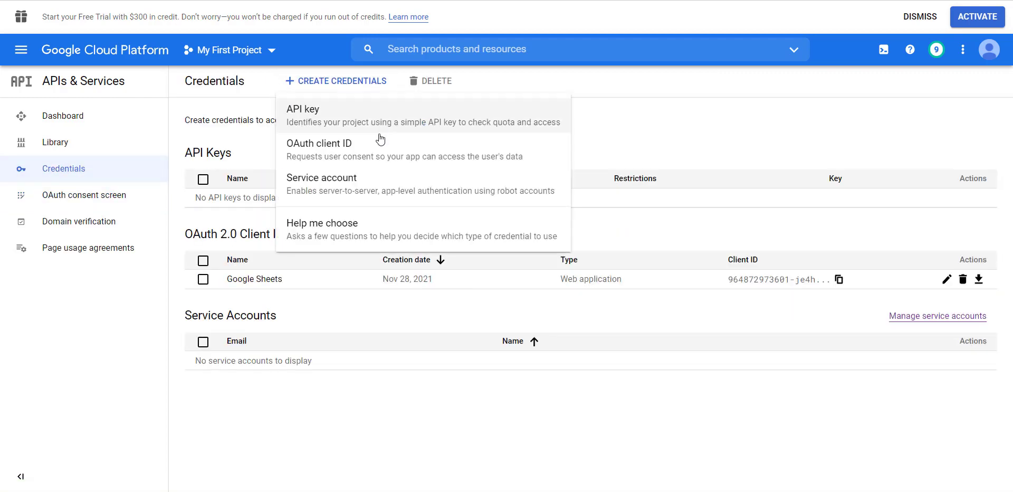
pyautogui.click(331, 152)
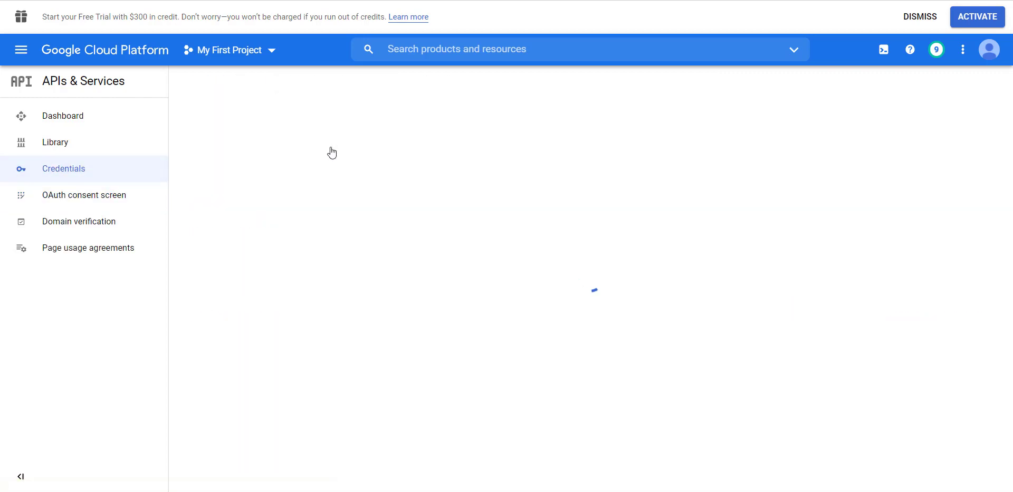
pyautogui.click(313, 179)
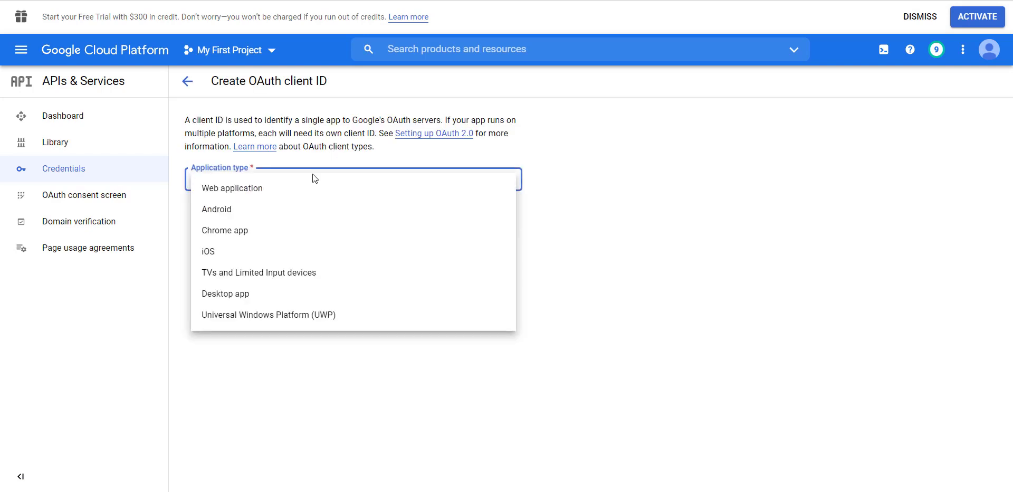
pyautogui.click(235, 195)
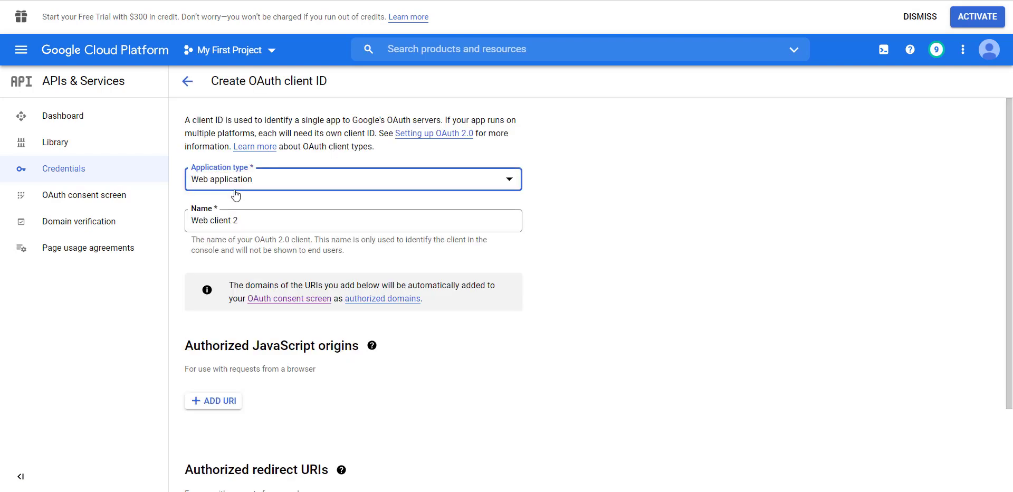
# Step: Name the new OAuth client Bit Form
pyautogui.tripleClick(270, 221)
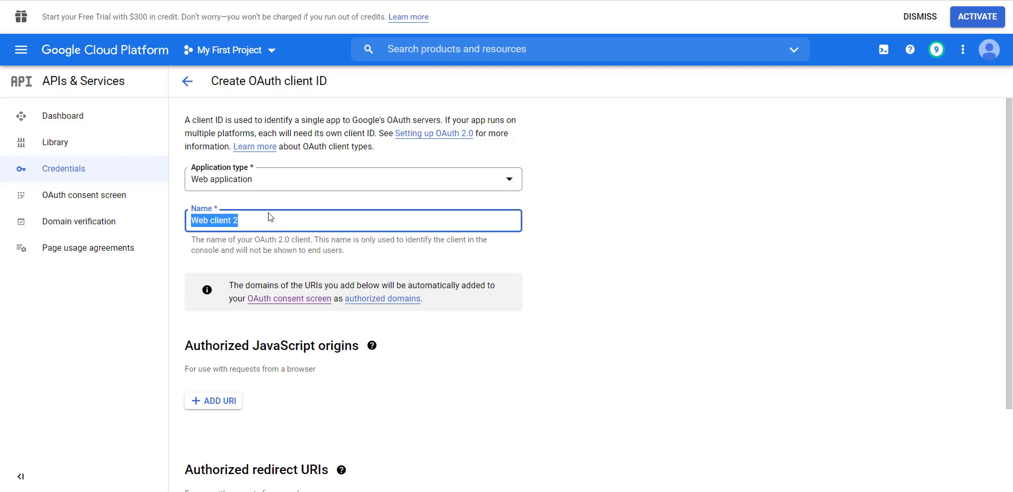
pyautogui.write('Bi')
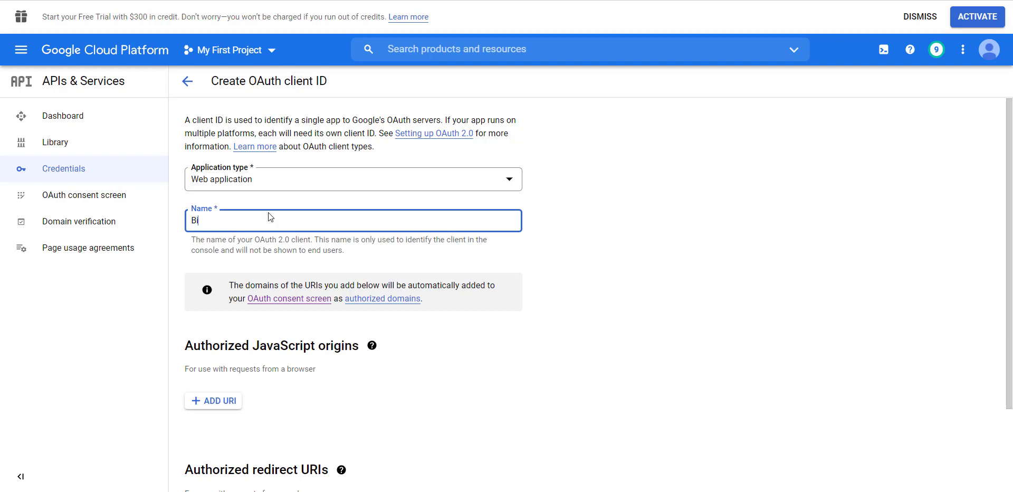
pyautogui.write('t Form')
pyautogui.click(633, 224)
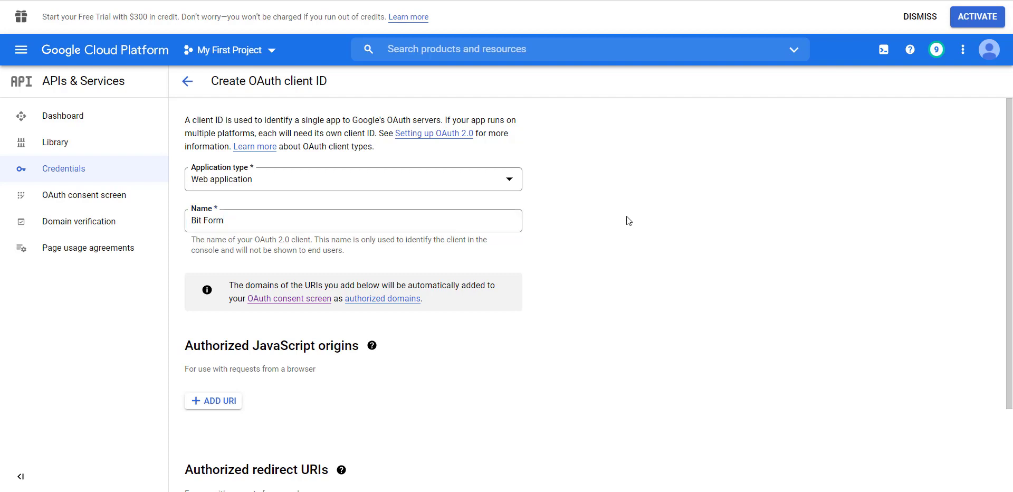
# Step: Add an authorized JavaScript origin to the OAuth client using the Homepage URL copied from Bit Form's Google Sheets integration settings
pyautogui.scroll(-1, 474, 219)
pyautogui.moveTo(181, 284); pyautogui.dragTo(295, 290)
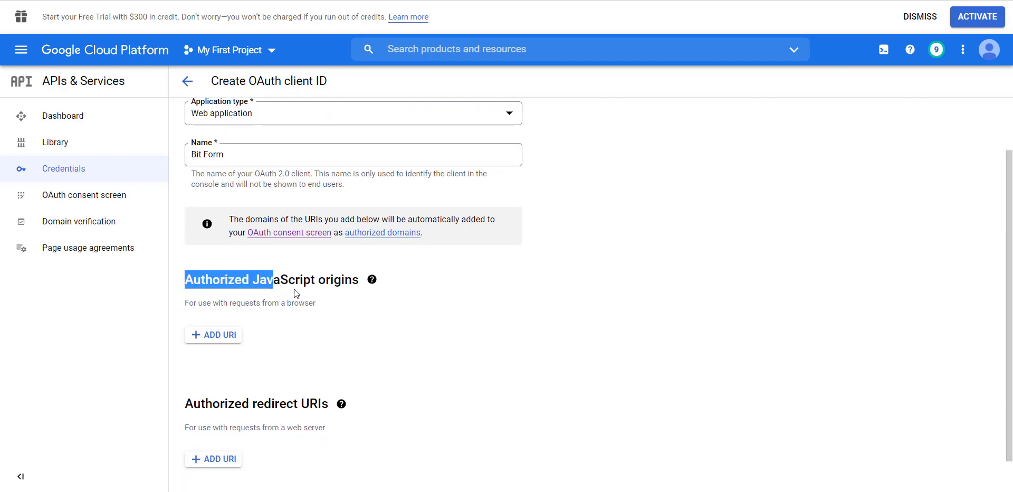
pyautogui.moveTo(354, 280); pyautogui.dragTo(356, 282)
pyautogui.click(372, 279)
pyautogui.click(214, 338)
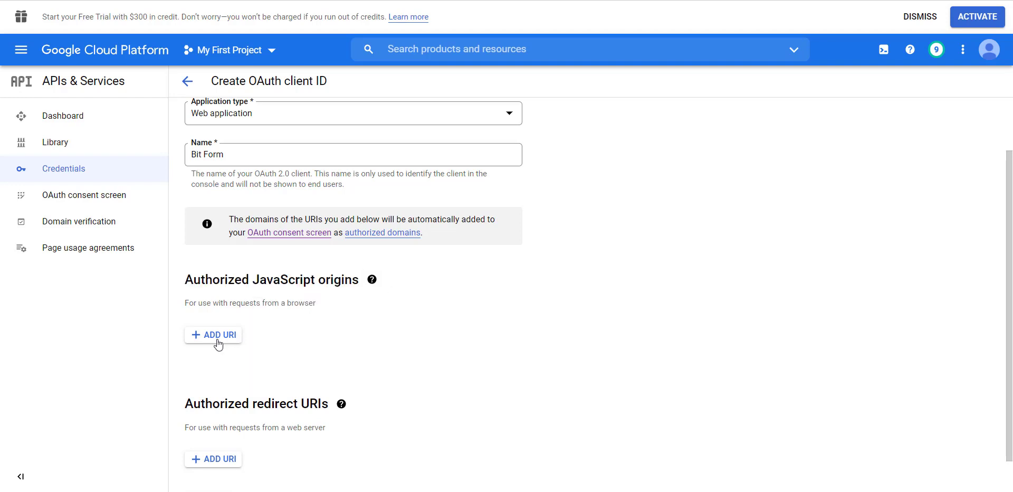
pyautogui.click(214, 338)
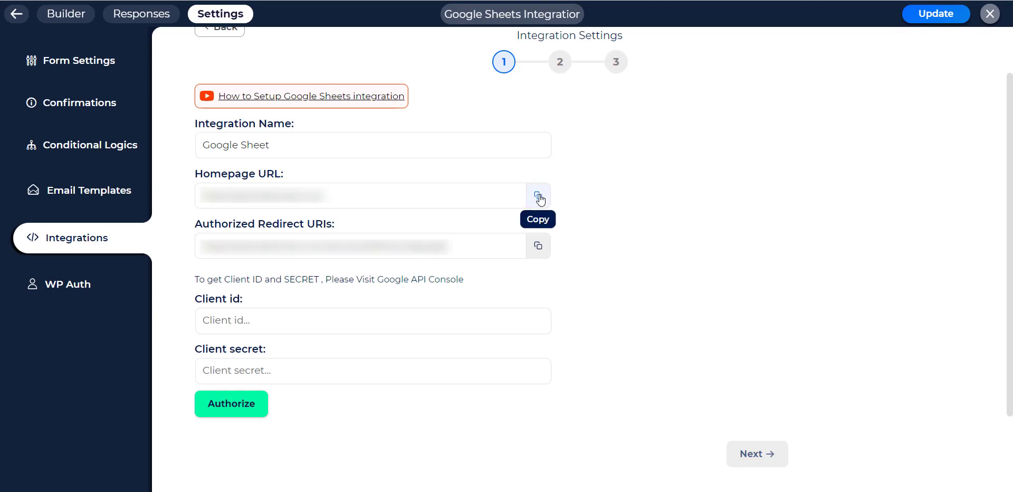
pyautogui.click(537, 195)
pyautogui.moveTo(189, 173); pyautogui.dragTo(303, 183)
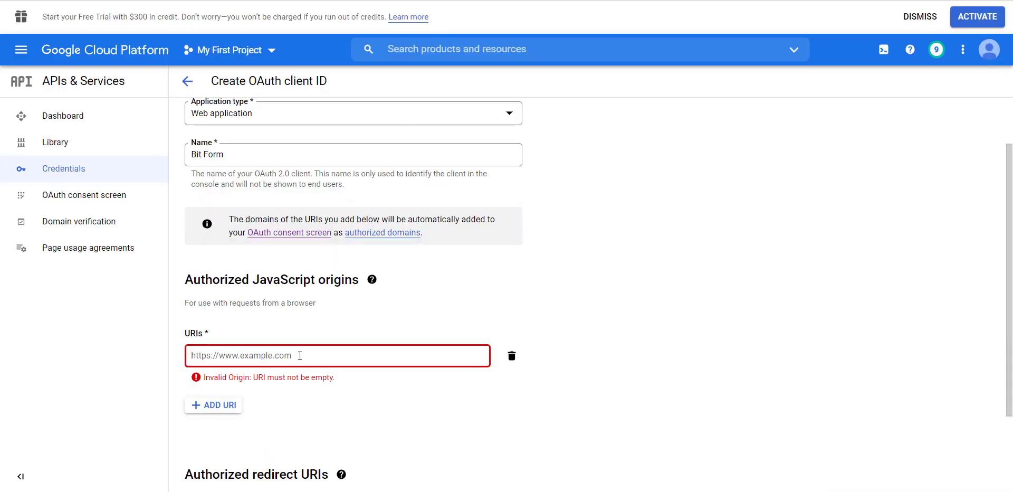
pyautogui.hotkey('ctrl', 'v')
pyautogui.click(562, 291)
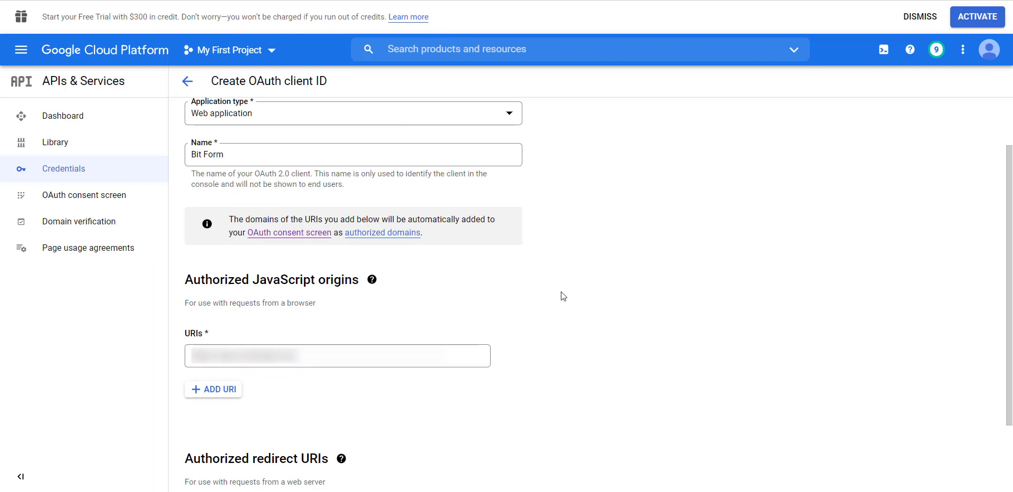
# Step: Add the Authorized Redirect URI copied from Bit Form's integration settings as the client's redirect URI, and create the OAuth client
pyautogui.scroll(-2, 417, 311)
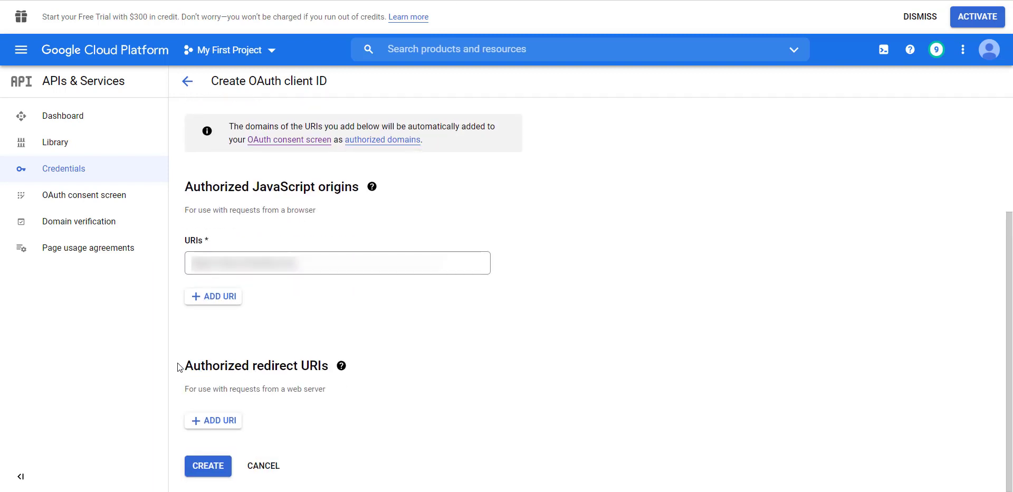
pyautogui.moveTo(177, 367); pyautogui.dragTo(303, 372)
pyautogui.click(325, 363)
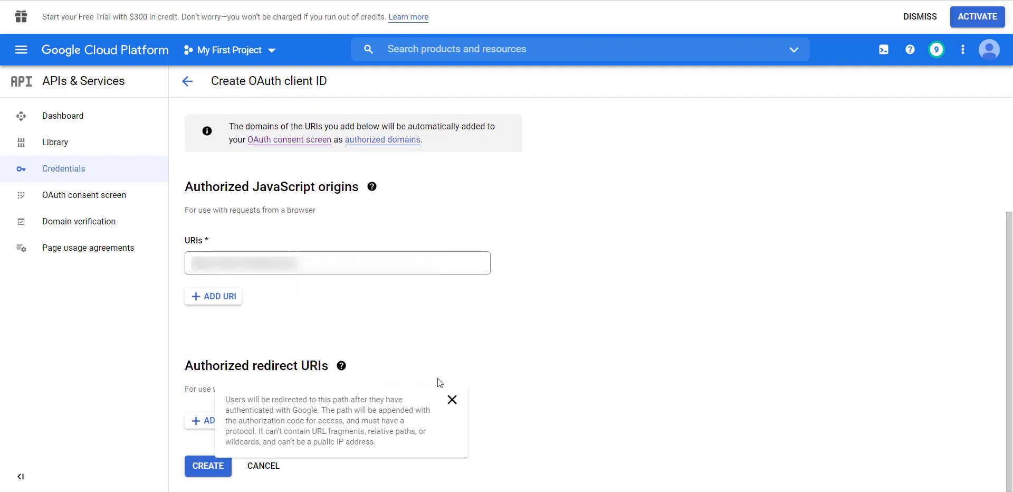
pyautogui.click(198, 421)
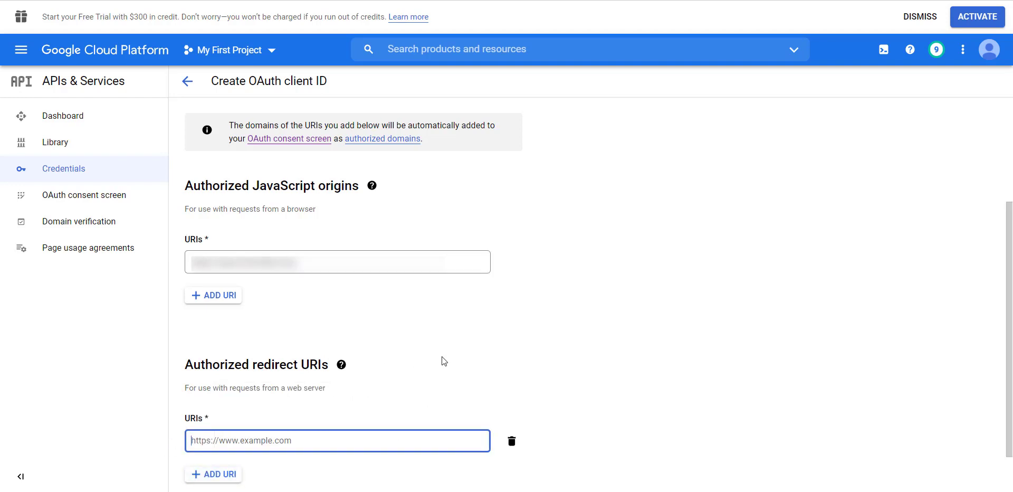
pyautogui.scroll(-1, 466, 355)
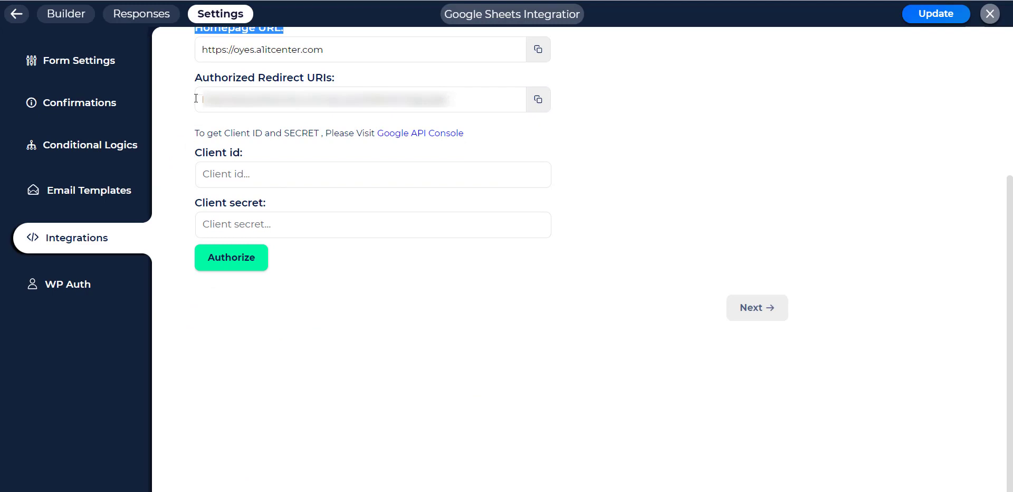
pyautogui.moveTo(191, 81); pyautogui.dragTo(366, 74)
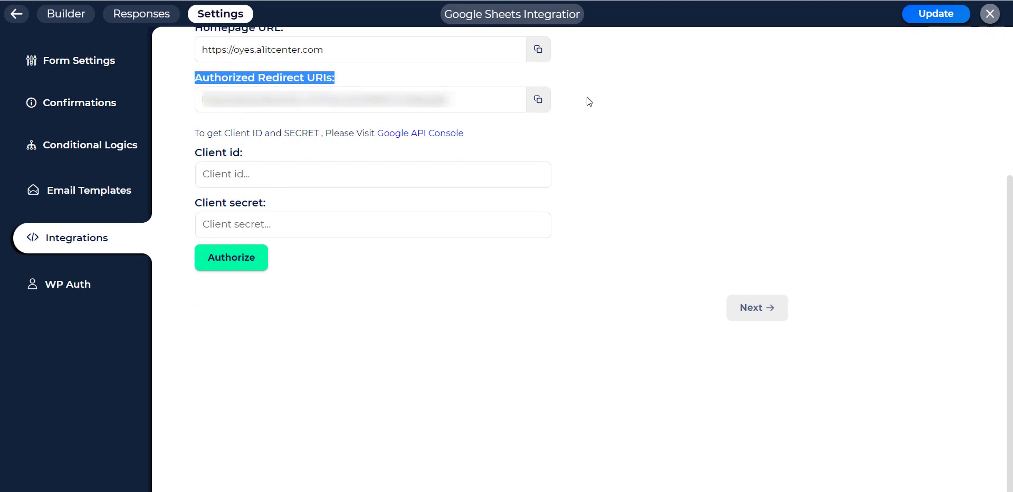
pyautogui.click(538, 99)
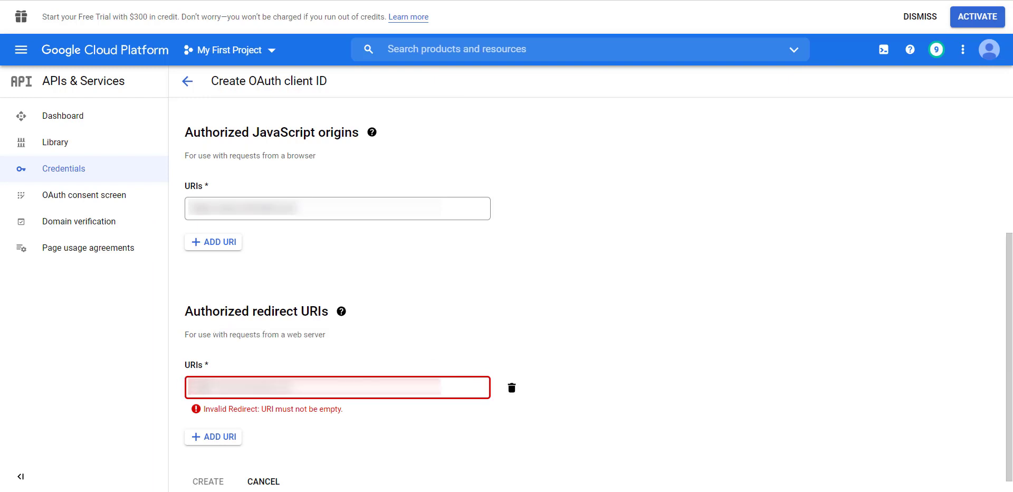
pyautogui.hotkey('ctrl', 'v')
pyautogui.click(626, 275)
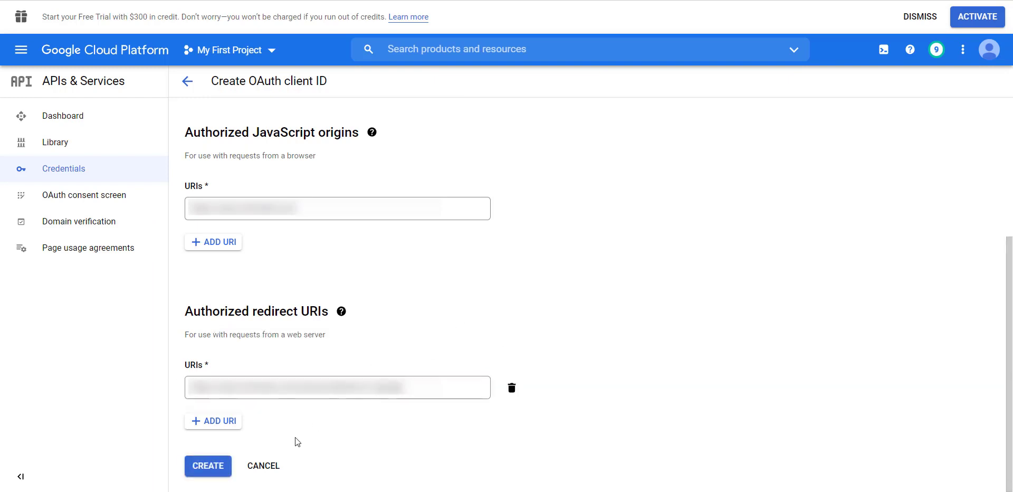
pyautogui.click(203, 467)
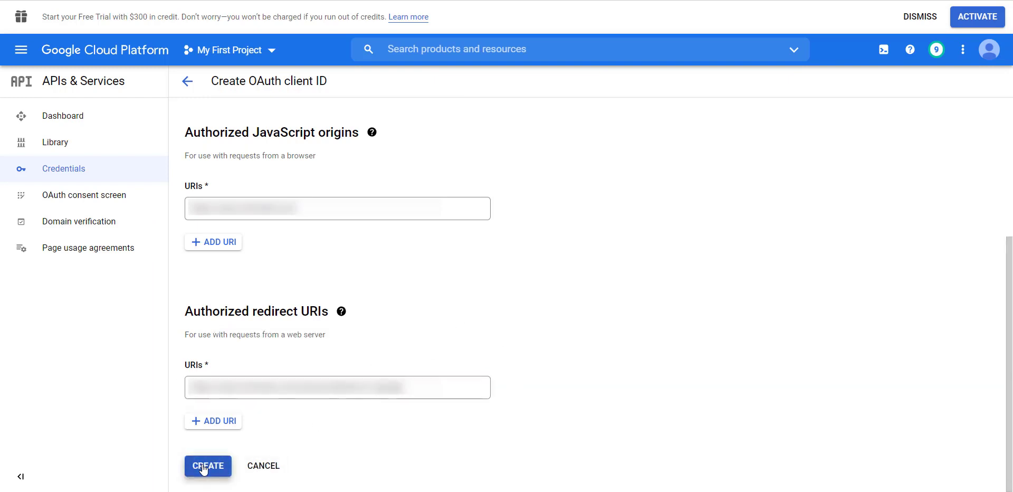